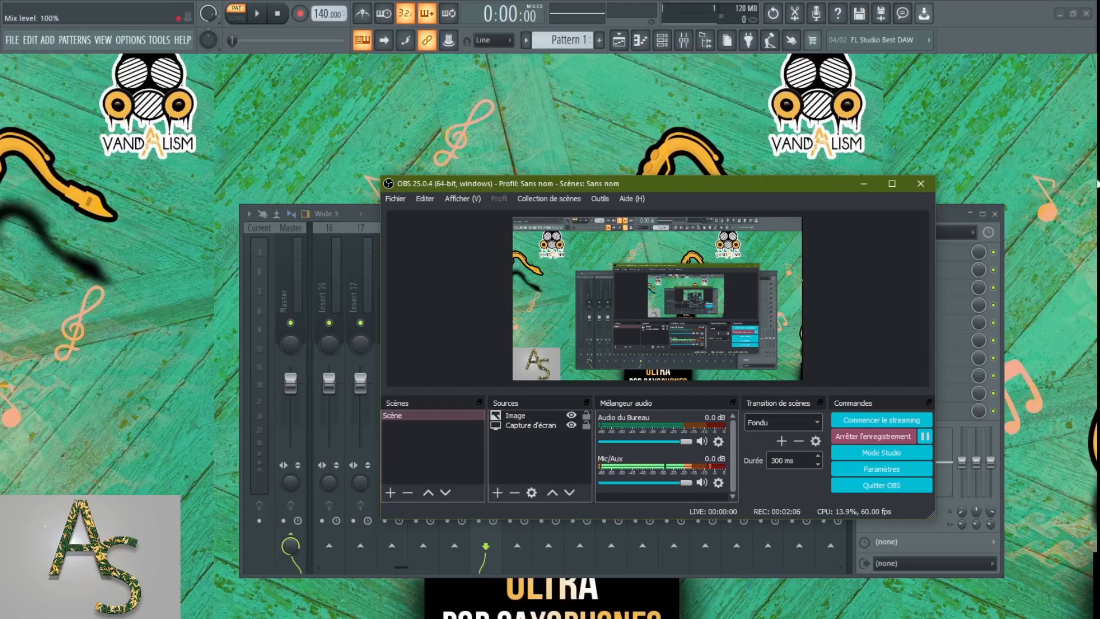
# Show the channel rack, move the mixer out of the way, and open the Sampler channel's piano roll
pyautogui.click(663, 40)
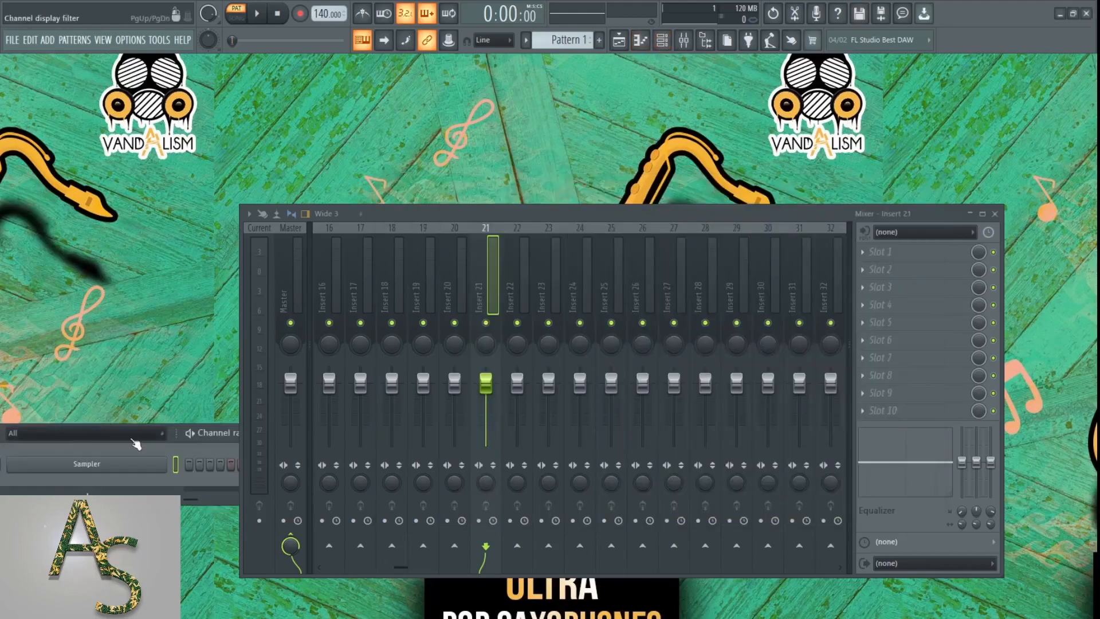
pyautogui.moveTo(467, 213); pyautogui.dragTo(494, 545)
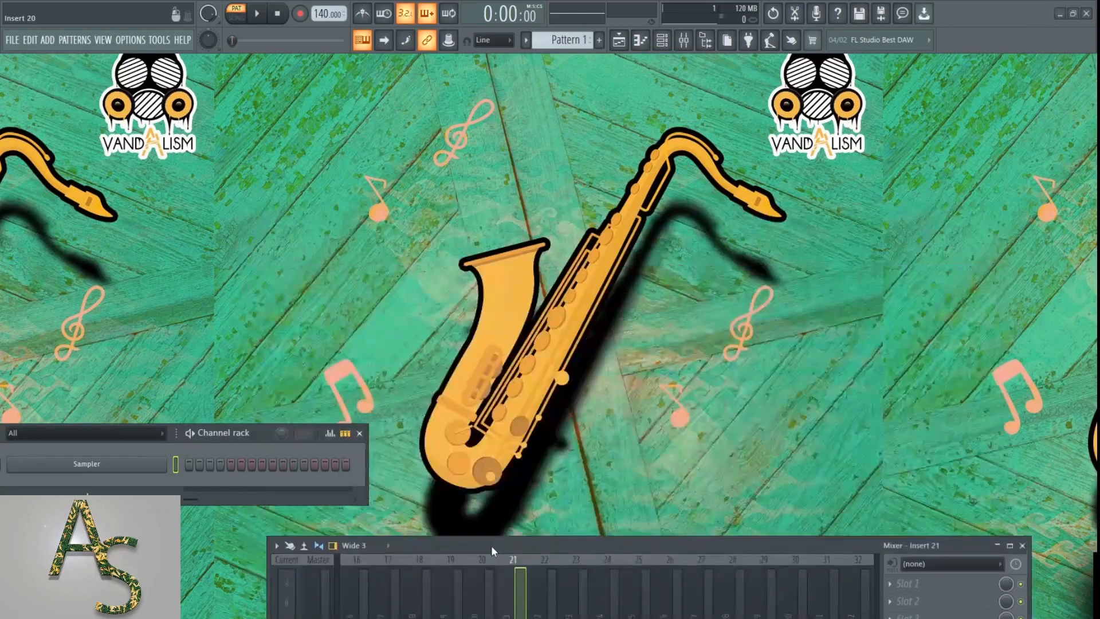
pyautogui.moveTo(267, 433); pyautogui.dragTo(518, 261)
pyautogui.rightClick(426, 297)
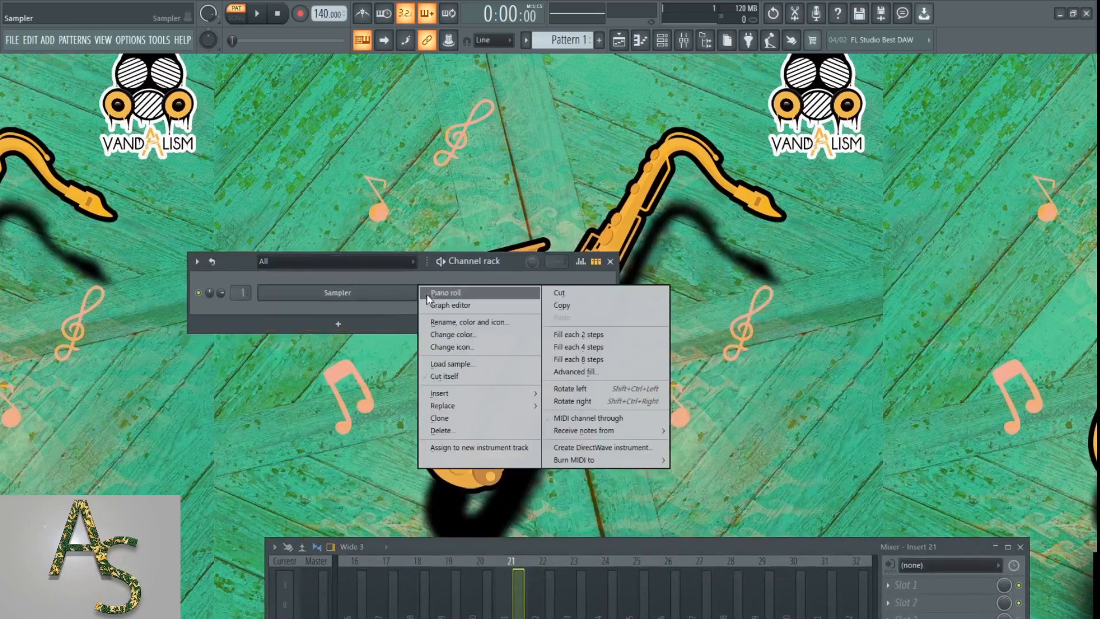
pyautogui.click(444, 293)
# Draw four spaced F#6 notes in bar 1 of the Sampler pattern, with the first note at the bar's start
pyautogui.click(92, 298)
pyautogui.moveTo(104, 298); pyautogui.dragTo(73, 298)
pyautogui.click(133, 298)
pyautogui.click(179, 298)
pyautogui.click(242, 298)
pyautogui.scroll(-3, 360, 312)
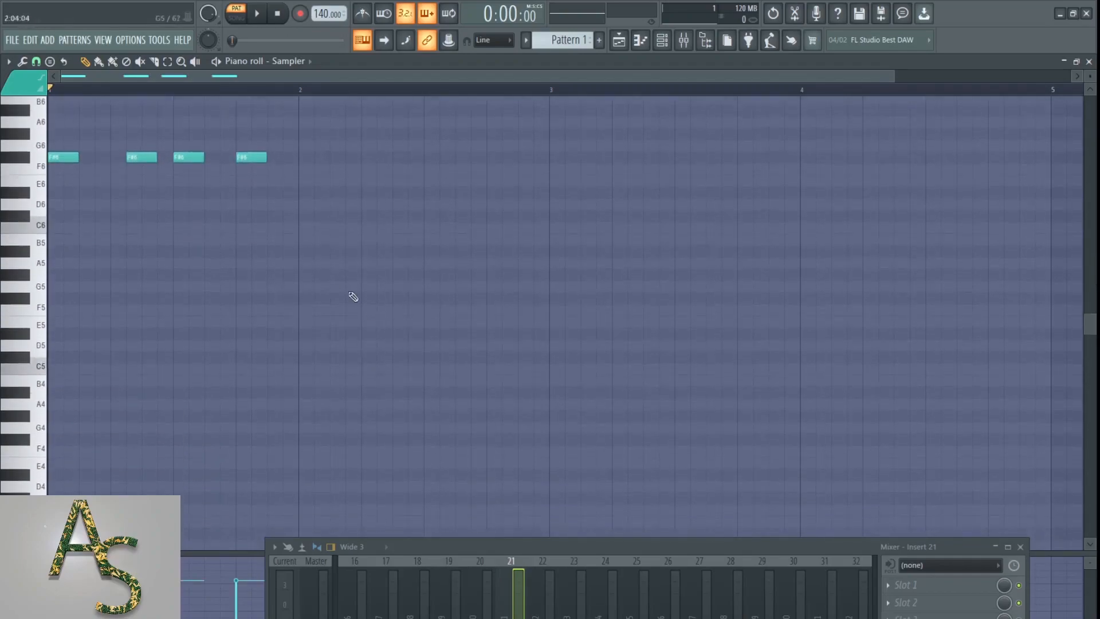
# Add four more F#6 notes across bar 2 of the pattern and close the mixer window
pyautogui.click(302, 157)
pyautogui.click(365, 157)
pyautogui.click(429, 157)
pyautogui.click(476, 158)
pyautogui.click(1021, 547)
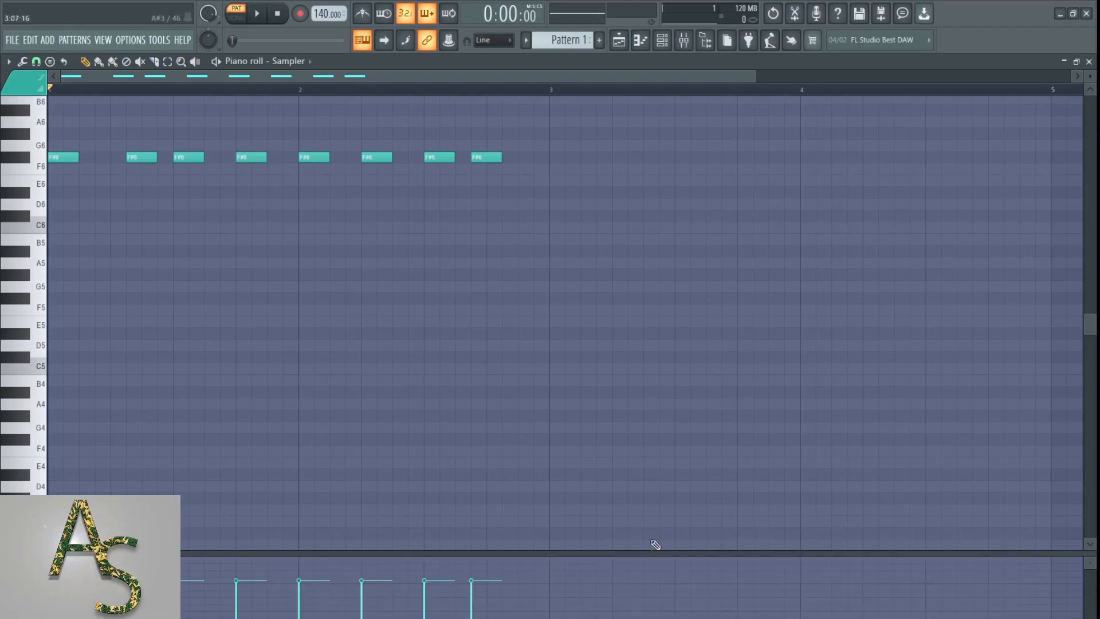
# Enlarge the velocity lane and lower the velocities of the first seven notes to varying levels
pyautogui.moveTo(617, 551); pyautogui.dragTo(638, 408)
pyautogui.scroll(2, 661, 315)
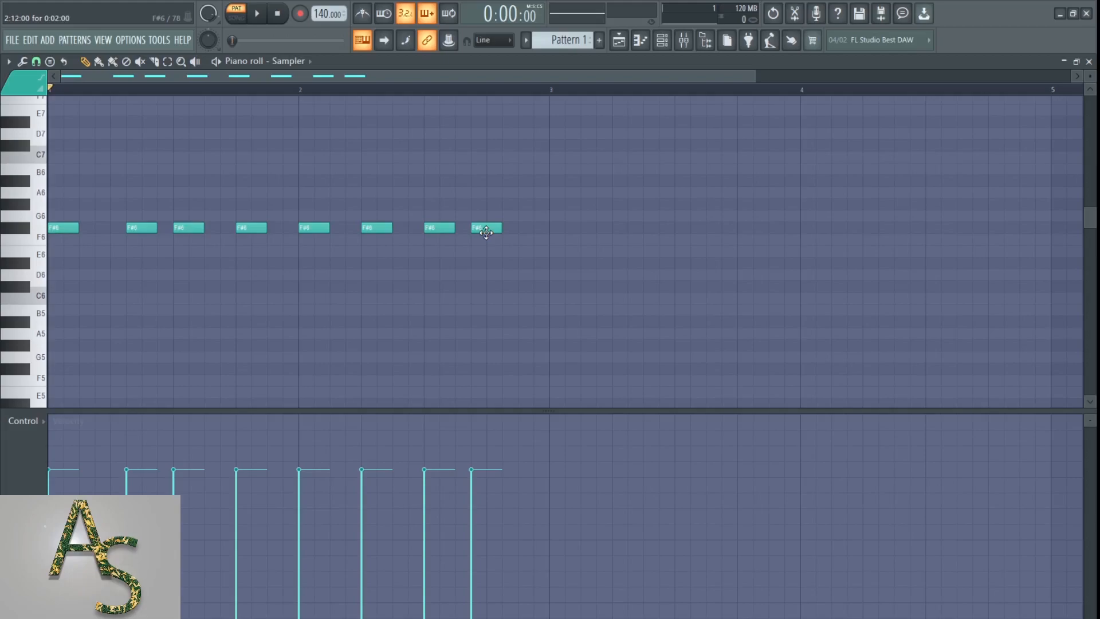
pyautogui.click(49, 551)
pyautogui.click(127, 551)
pyautogui.click(173, 551)
pyautogui.click(236, 522)
pyautogui.click(298, 553)
pyautogui.click(361, 523)
pyautogui.click(424, 567)
# Raise the velocities of the fifth and last notes close to maximum and slightly lower the seventh note's velocity
pyautogui.click(476, 504)
pyautogui.click(475, 469)
pyautogui.click(476, 434)
pyautogui.click(296, 462)
pyautogui.click(307, 432)
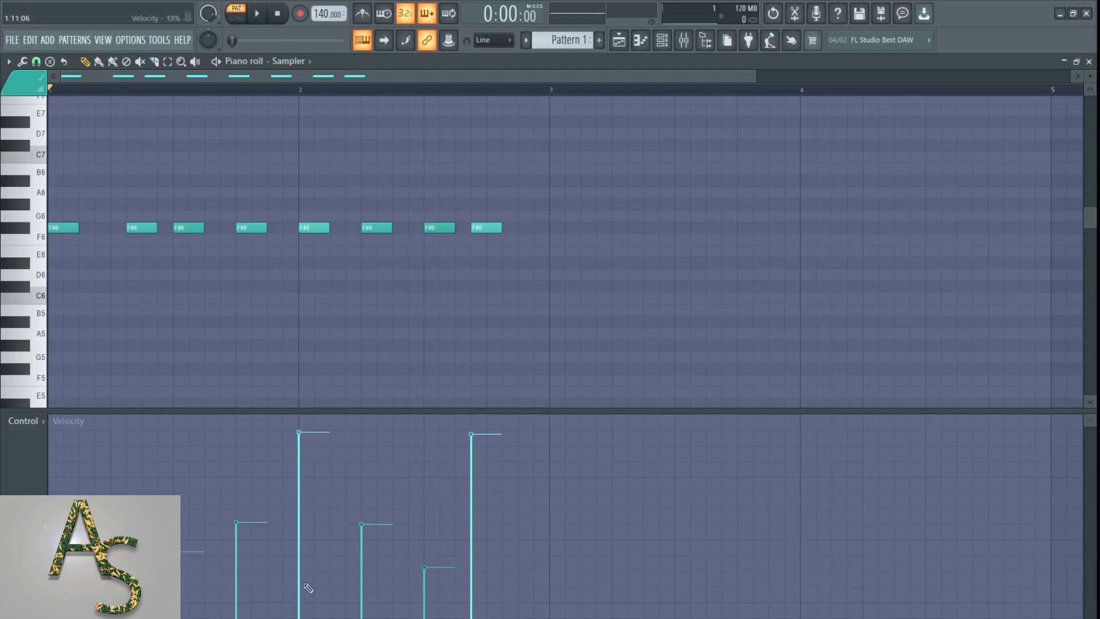
pyautogui.click(424, 573)
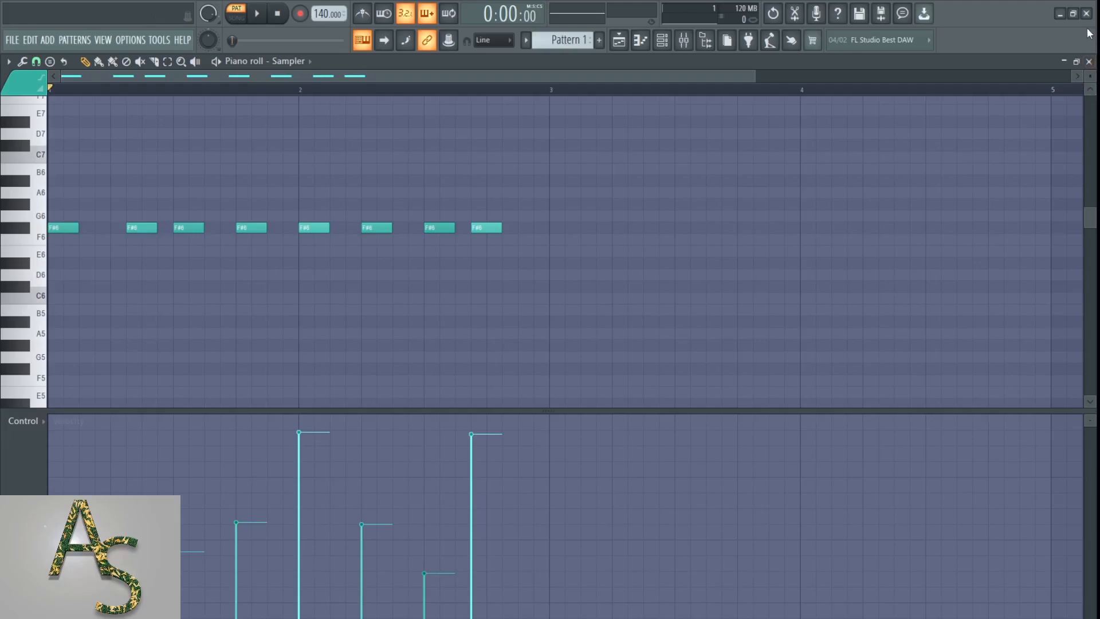
# Close the piano roll, bring the mixer into view, and select mixer track Insert 1
pyautogui.click(1089, 63)
pyautogui.click(684, 40)
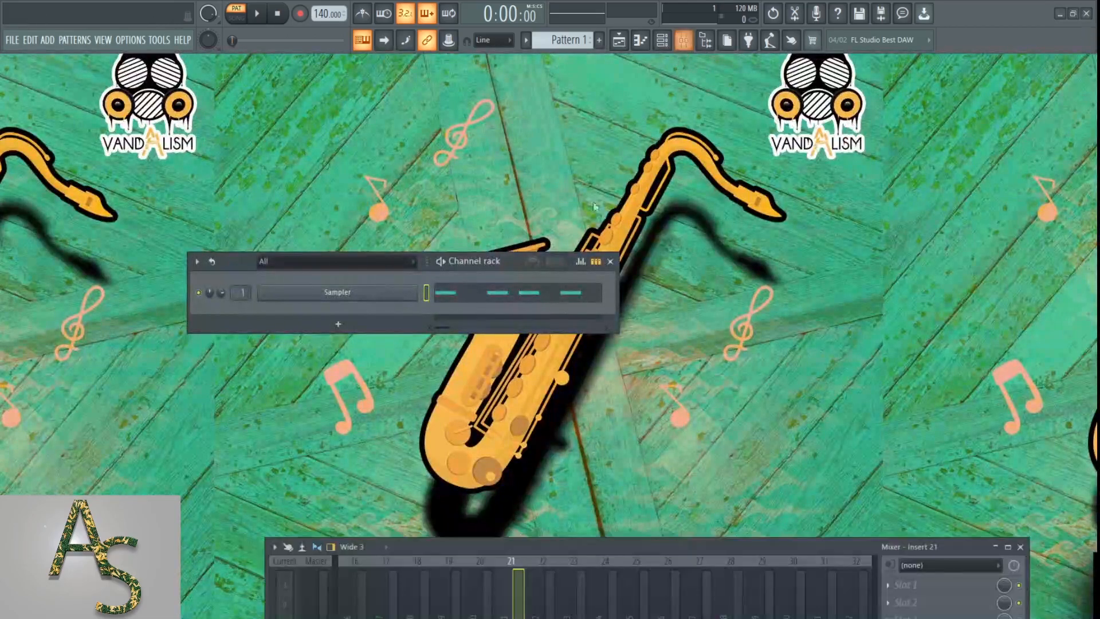
pyautogui.moveTo(532, 552); pyautogui.dragTo(634, 267)
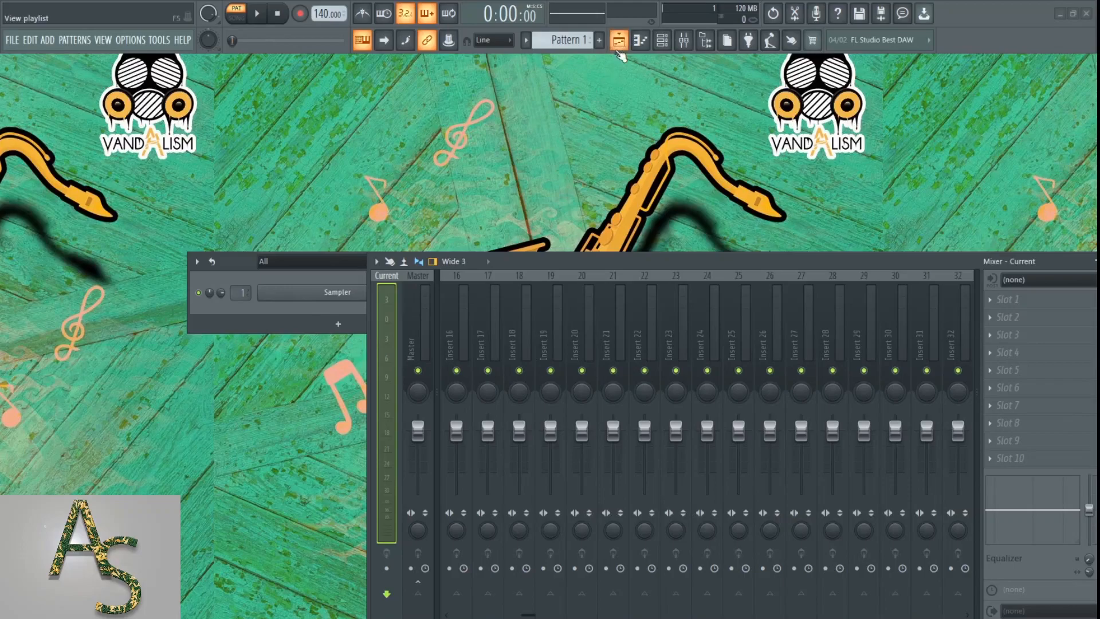
pyautogui.click(453, 351)
pyautogui.scroll(5, 474, 320)
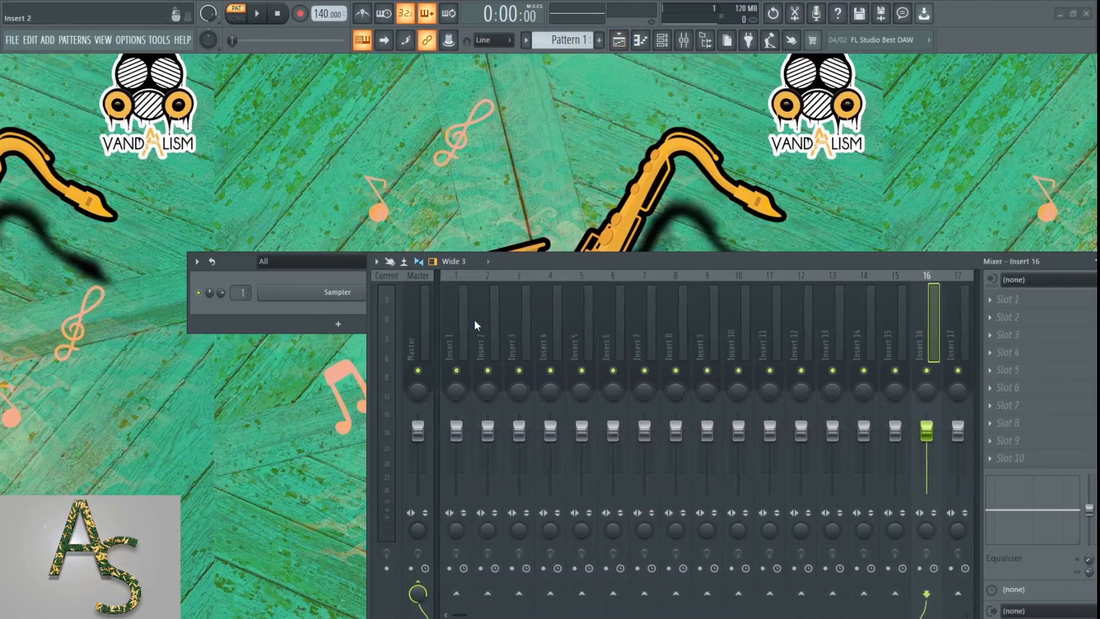
pyautogui.click(467, 329)
# Reposition the mixer and set the audio input of Insert 1 to the mono source In 2
pyautogui.doubleClick(813, 259)
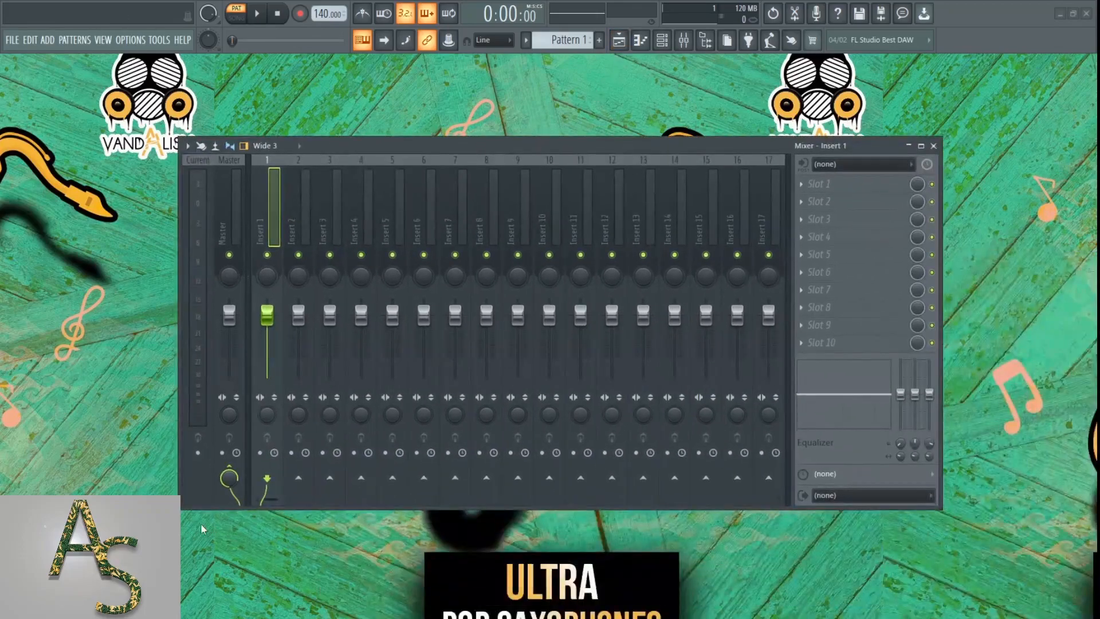
pyautogui.click(862, 164)
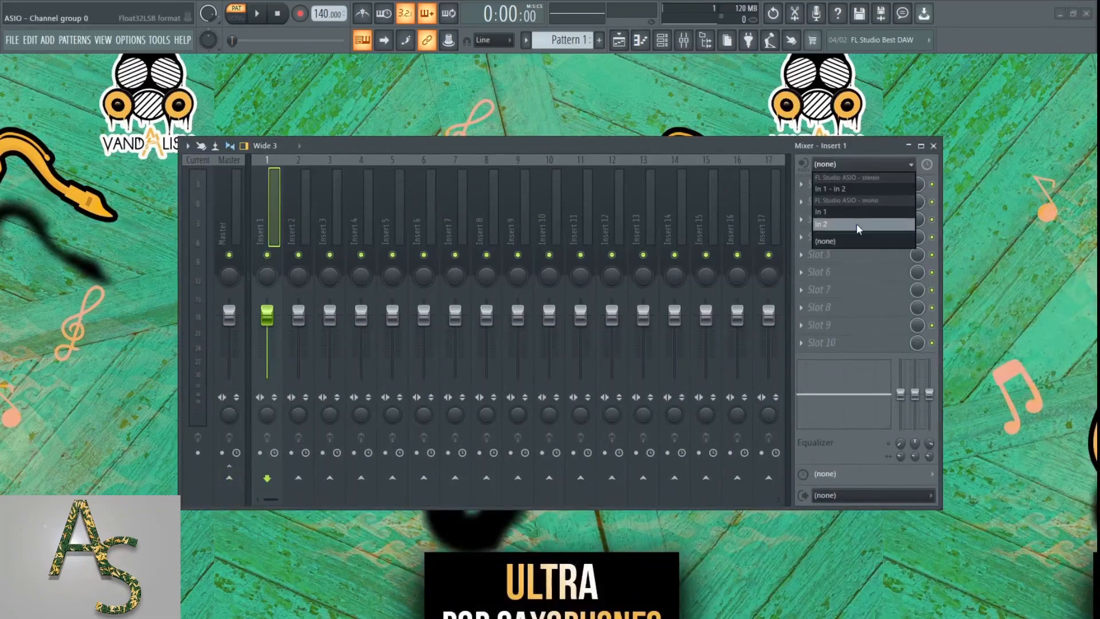
pyautogui.click(850, 223)
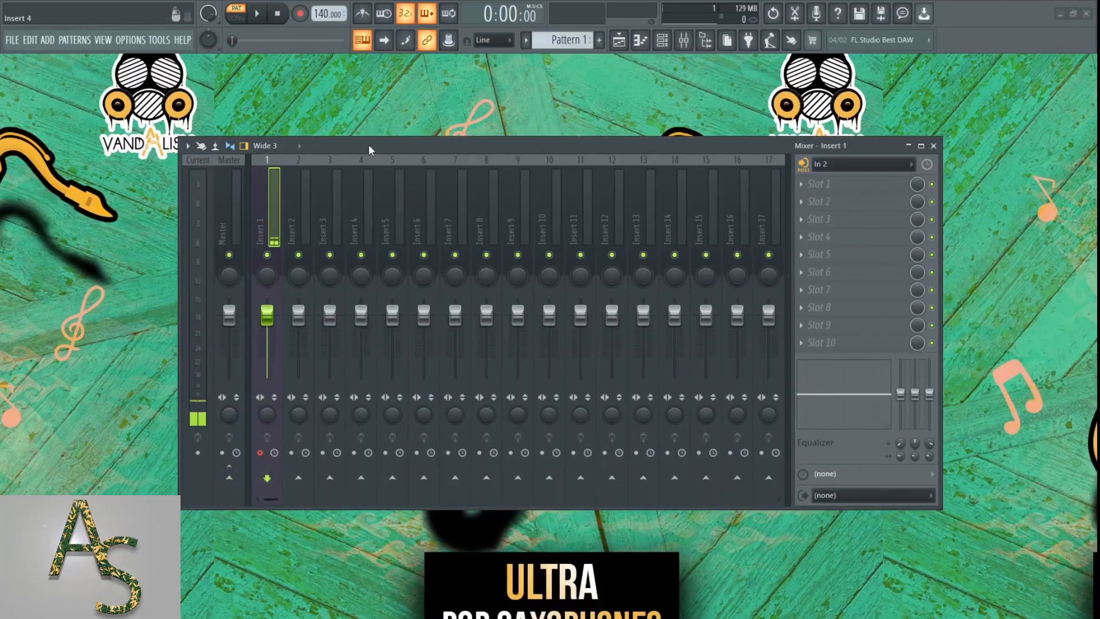
# Record a short take from the armed Insert 1 into the playlist as an audio clip, and stop recording
pyautogui.moveTo(369, 146); pyautogui.dragTo(433, 232)
pyautogui.click(300, 14)
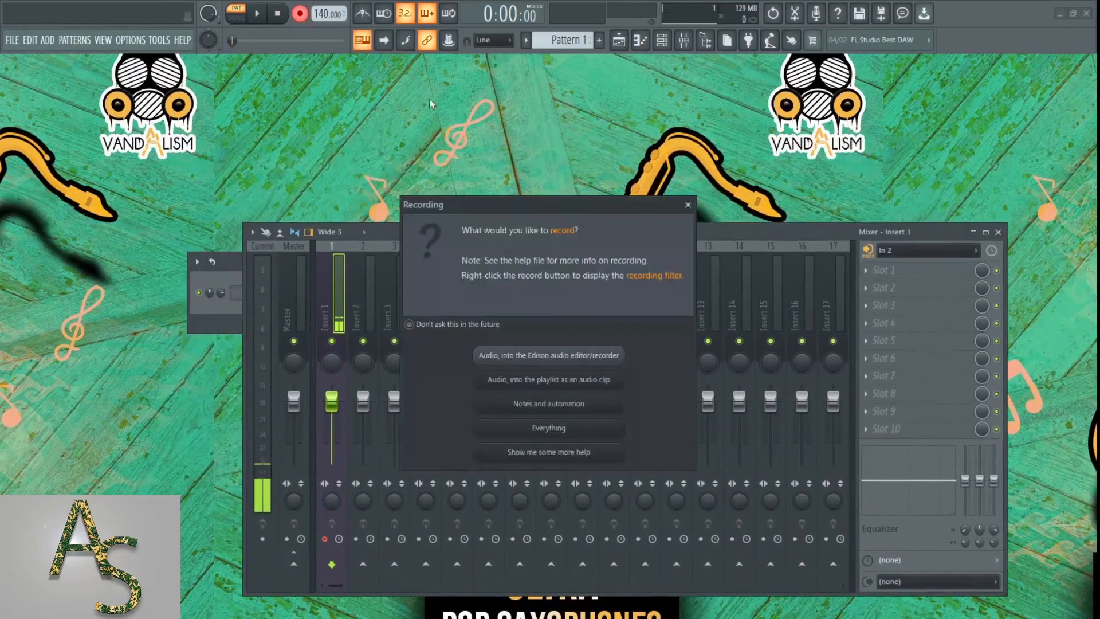
pyautogui.click(560, 381)
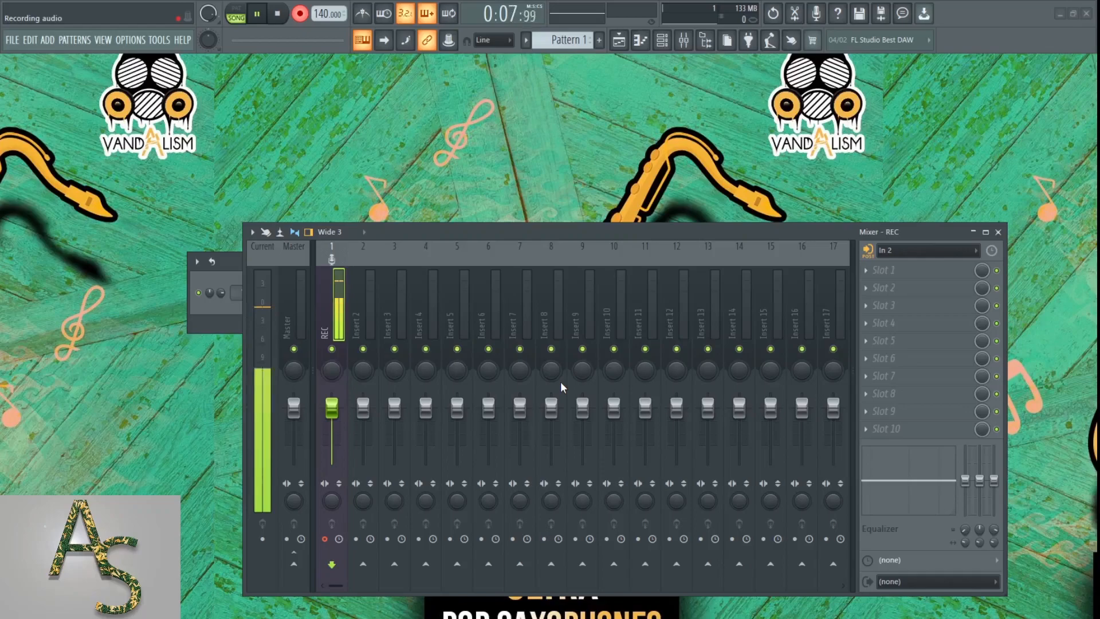
pyautogui.press('space')
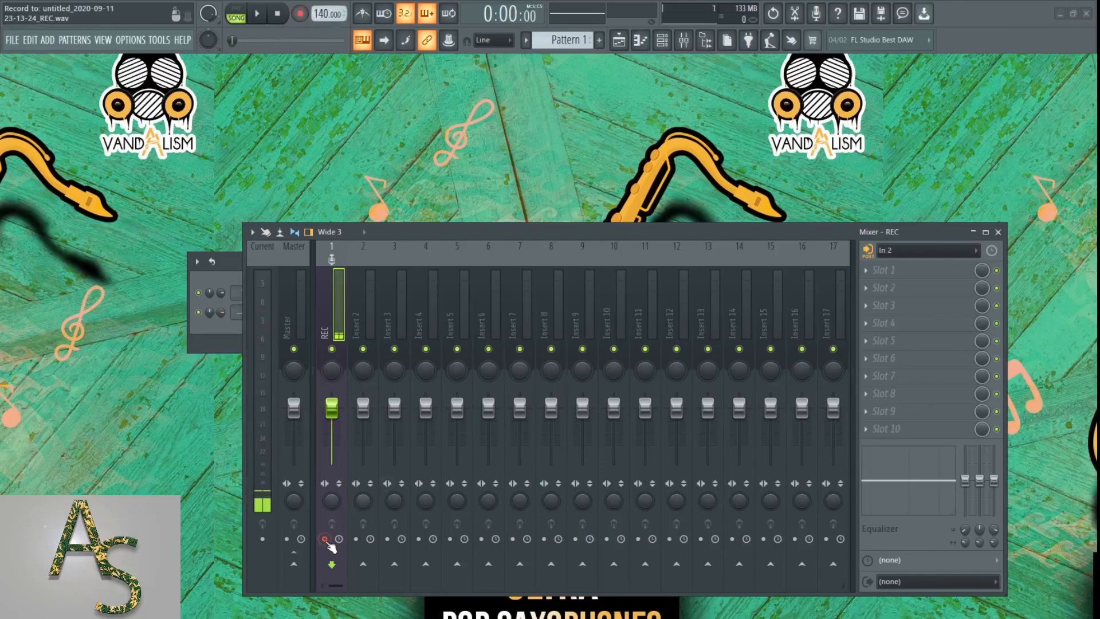
# Set the REC mixer track's audio input to (none) and close the mixer
pyautogui.click(947, 252)
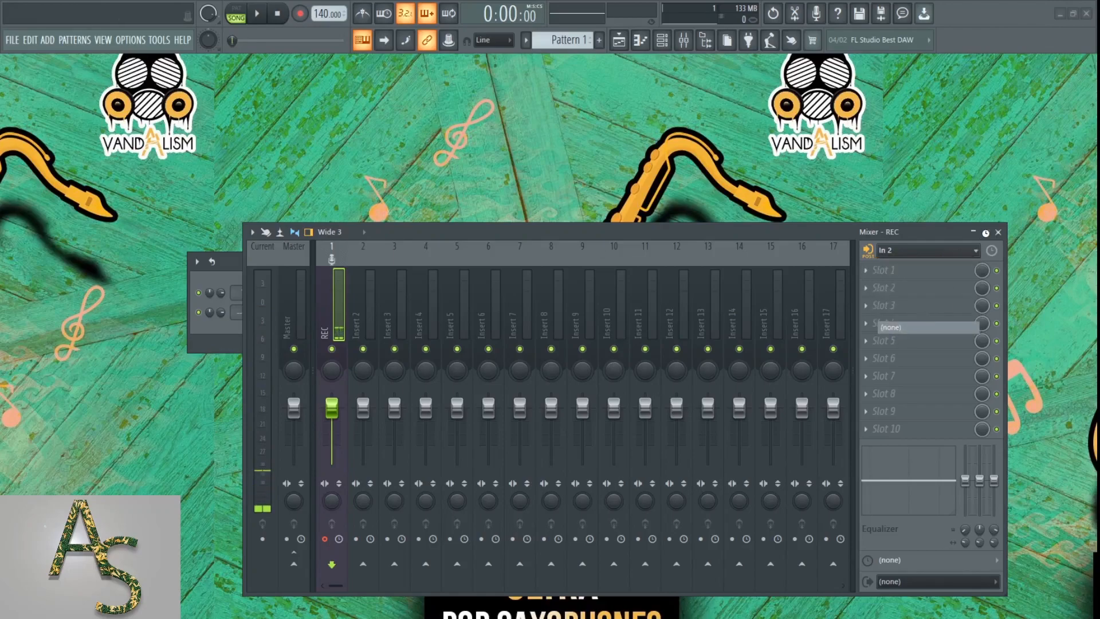
pyautogui.click(894, 327)
pyautogui.click(998, 233)
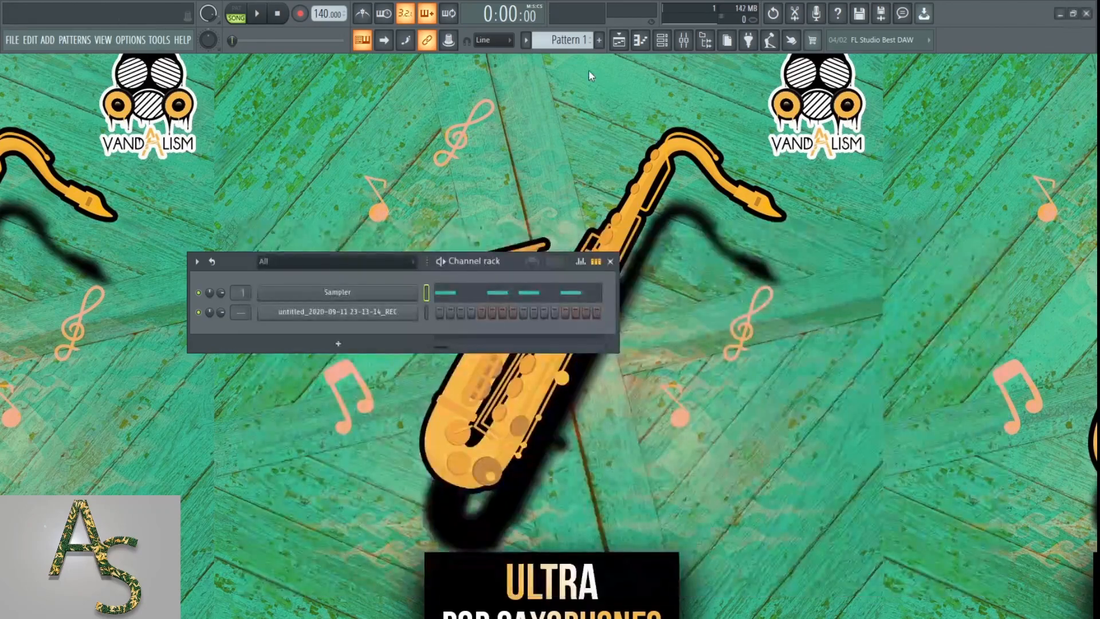
# Open the playlist to the recorded clip and route the clip's channel to mixer track 2
pyautogui.click(619, 40)
pyautogui.moveTo(1090, 77); pyautogui.dragTo(605, 65)
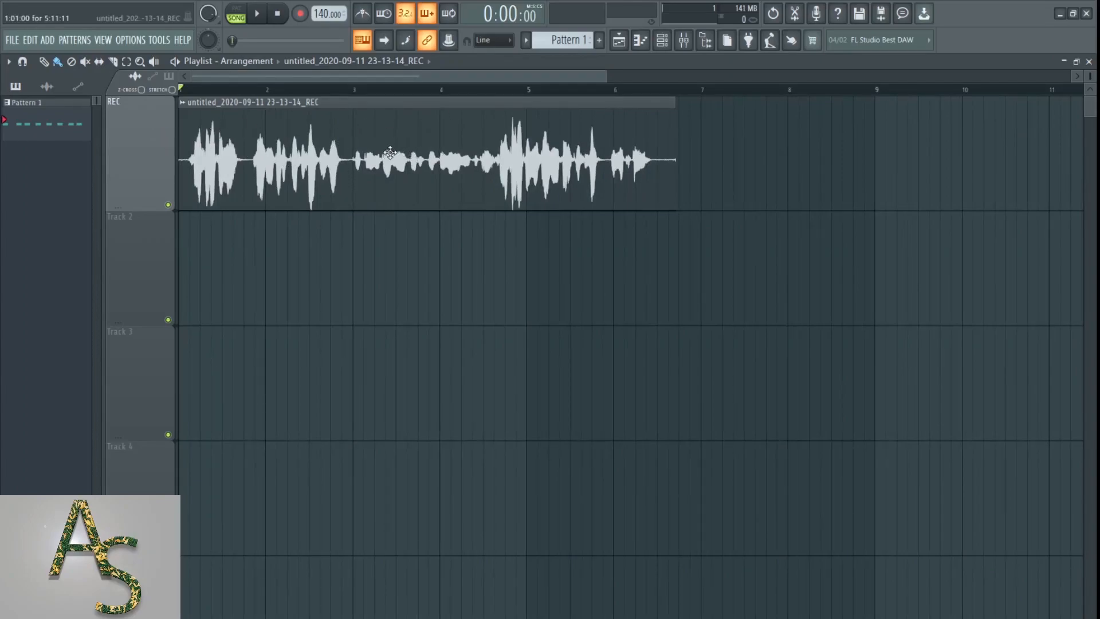
pyautogui.click(684, 40)
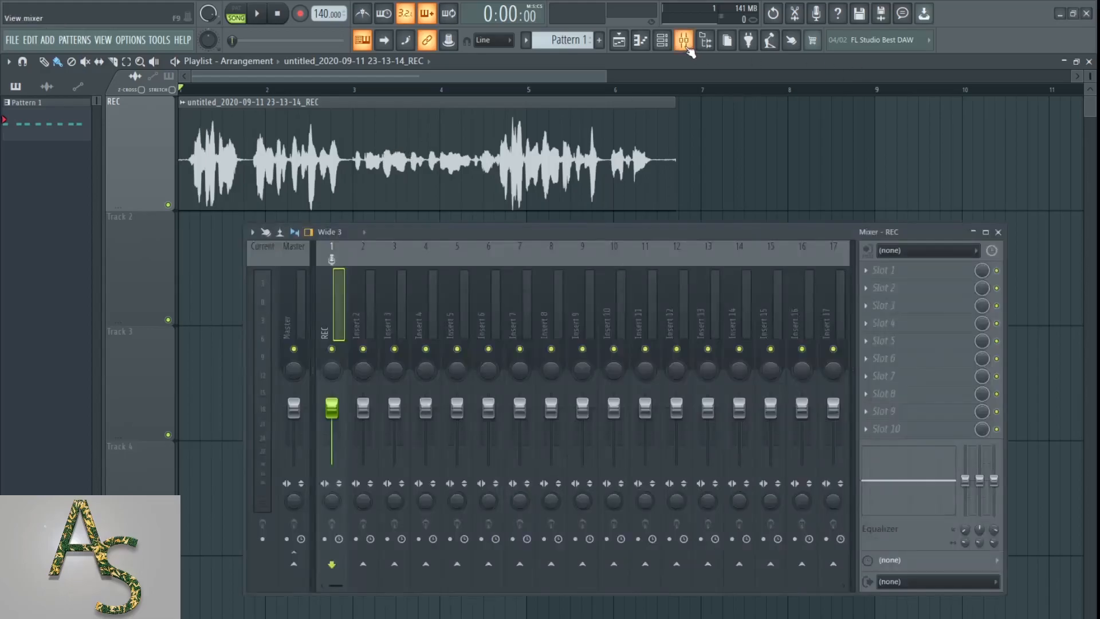
pyautogui.click(665, 44)
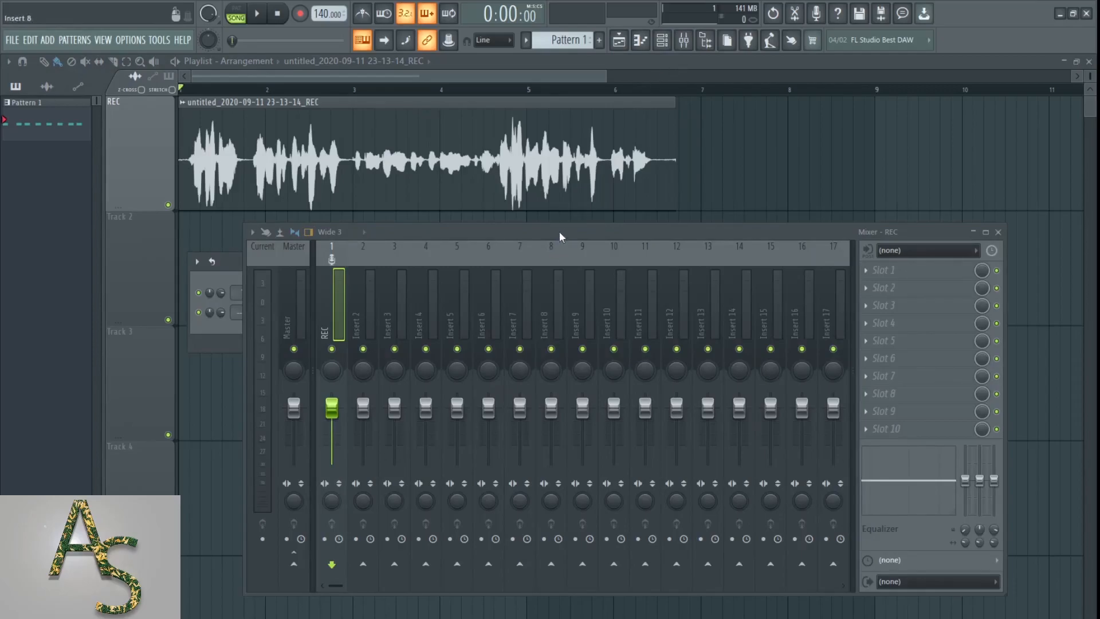
pyautogui.moveTo(560, 237); pyautogui.dragTo(726, 264)
pyautogui.moveTo(242, 312); pyautogui.dragTo(243, 304)
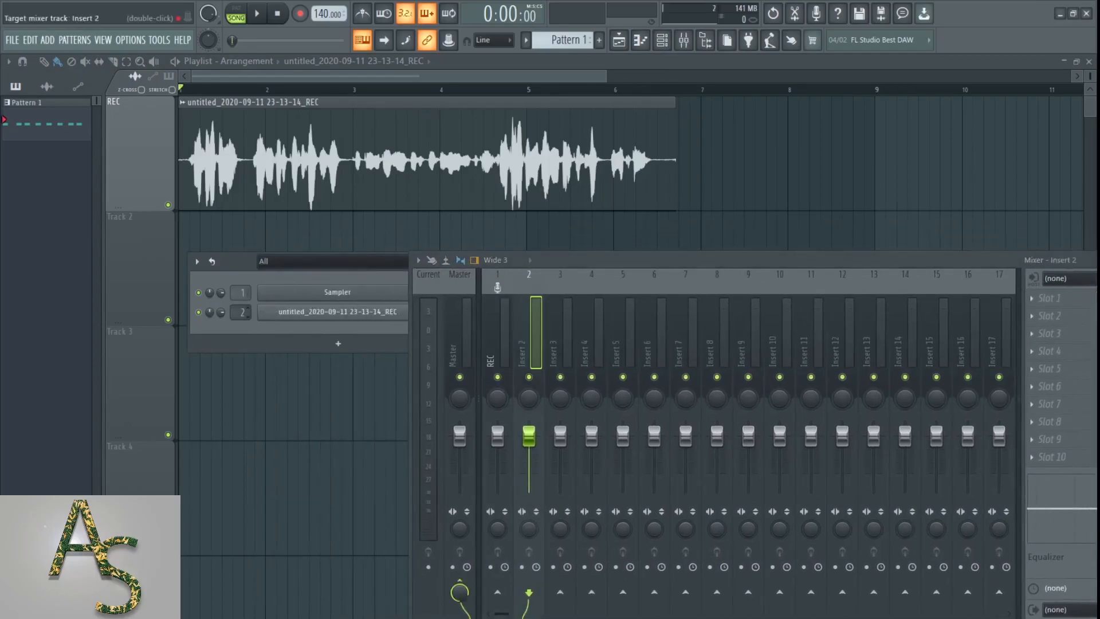
# Play the recorded clip twice to examine its signal level on the mixer meters
pyautogui.press('space')
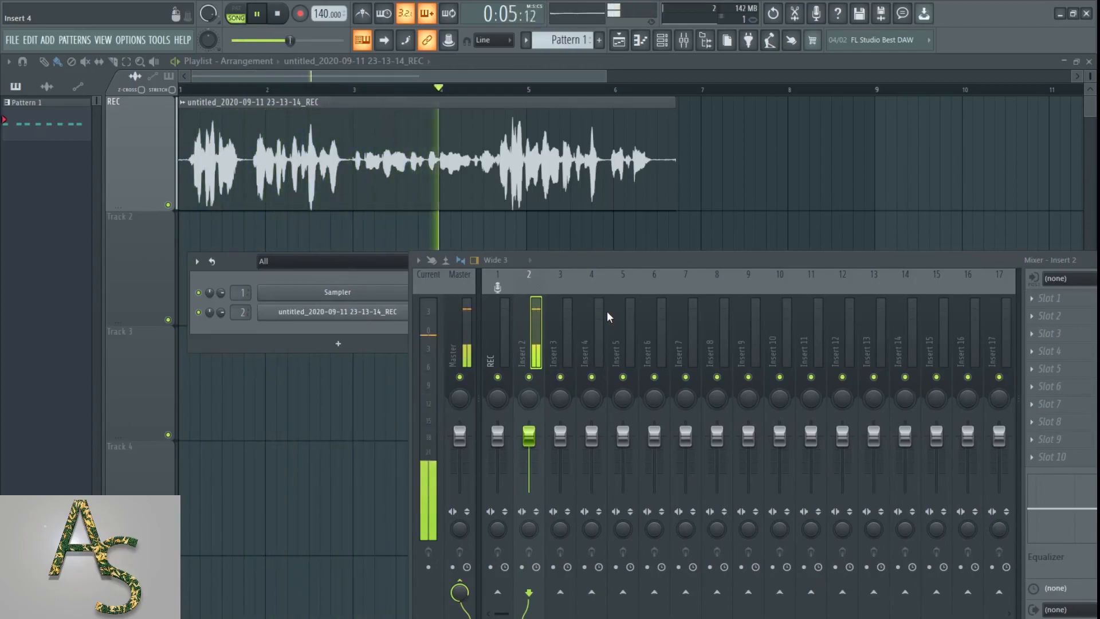
pyautogui.press('space')
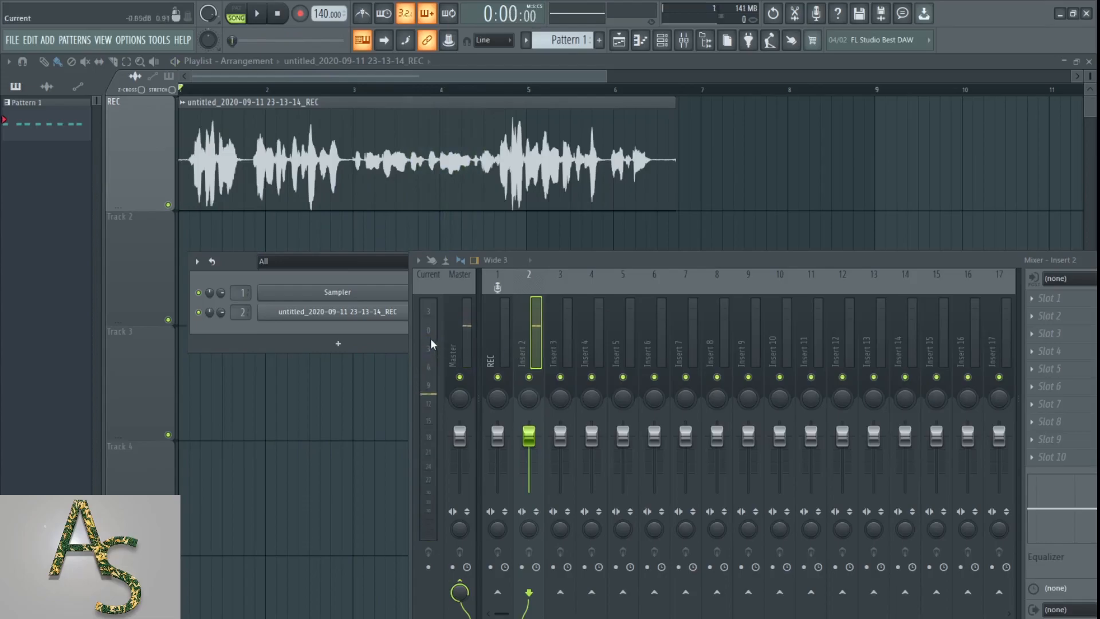
pyautogui.press('space')
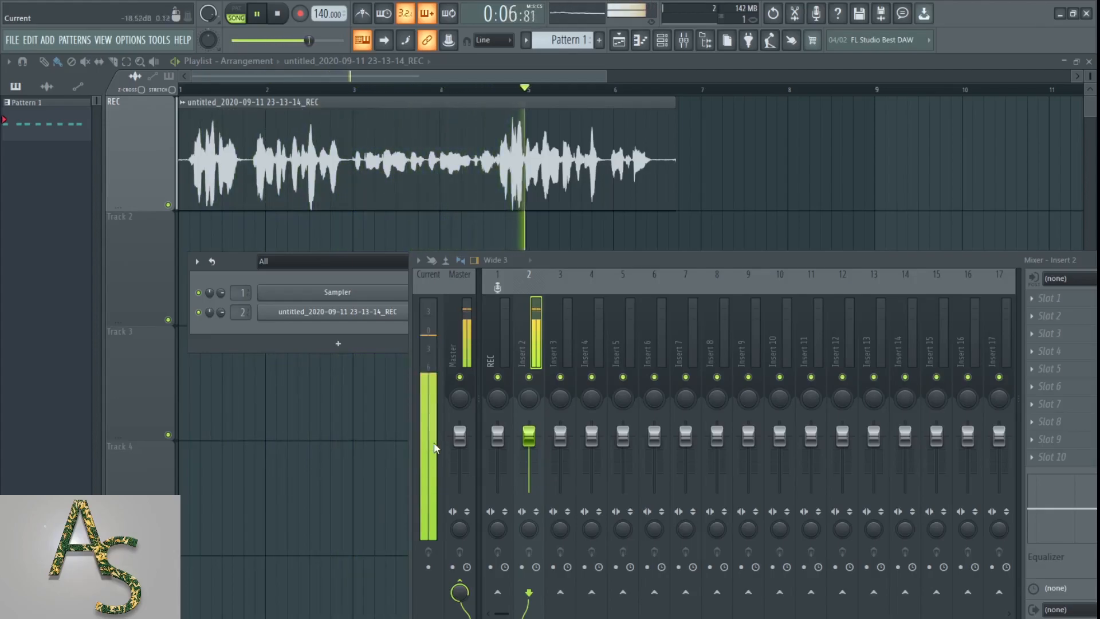
pyautogui.press('space')
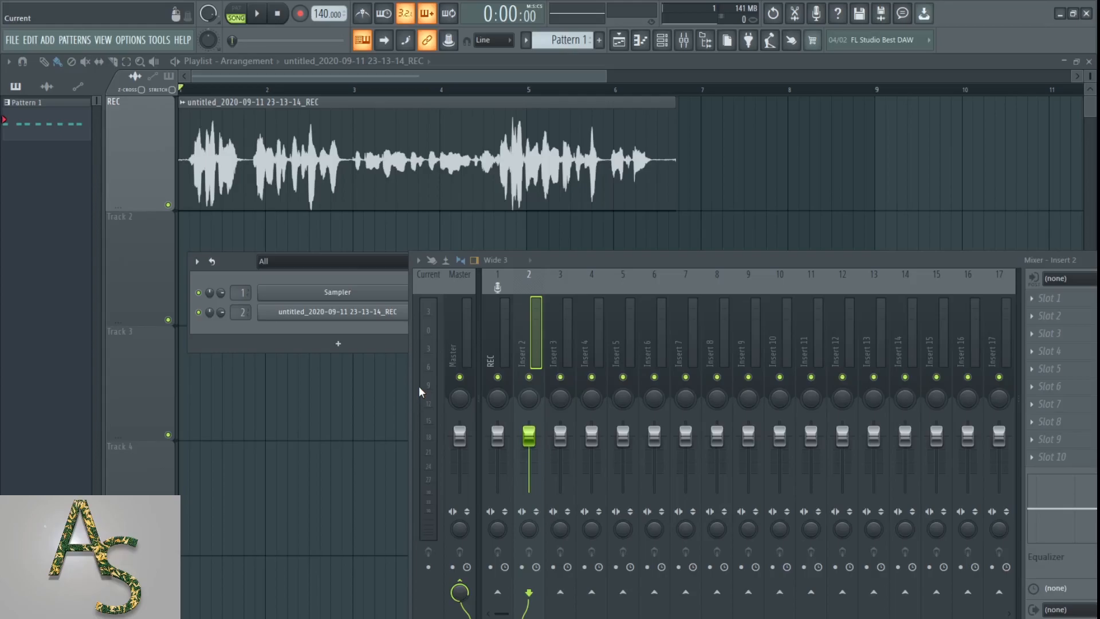
# Close the playlist and move the mixer fully into view in the middle of the workspace
pyautogui.click(1089, 62)
pyautogui.moveTo(752, 251); pyautogui.dragTo(569, 205)
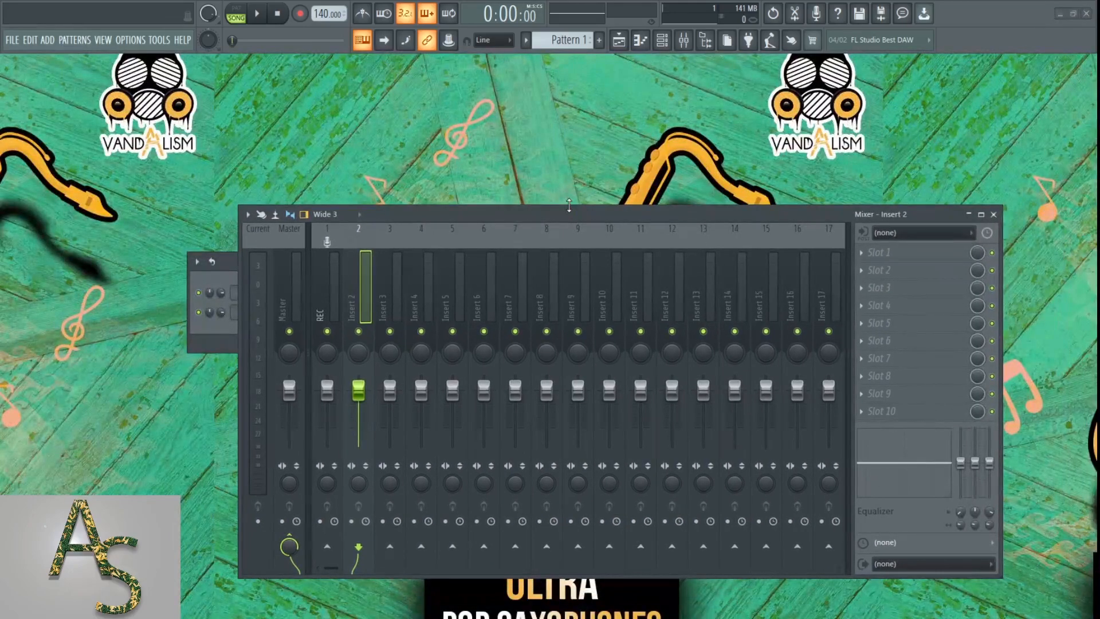